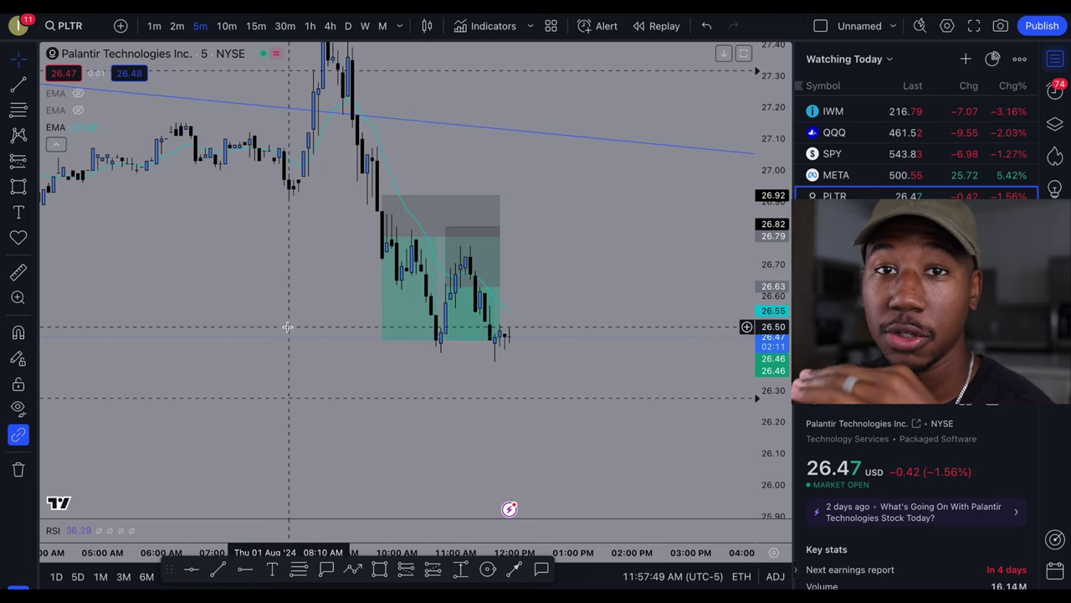
scroll(241, 345, up, 1)
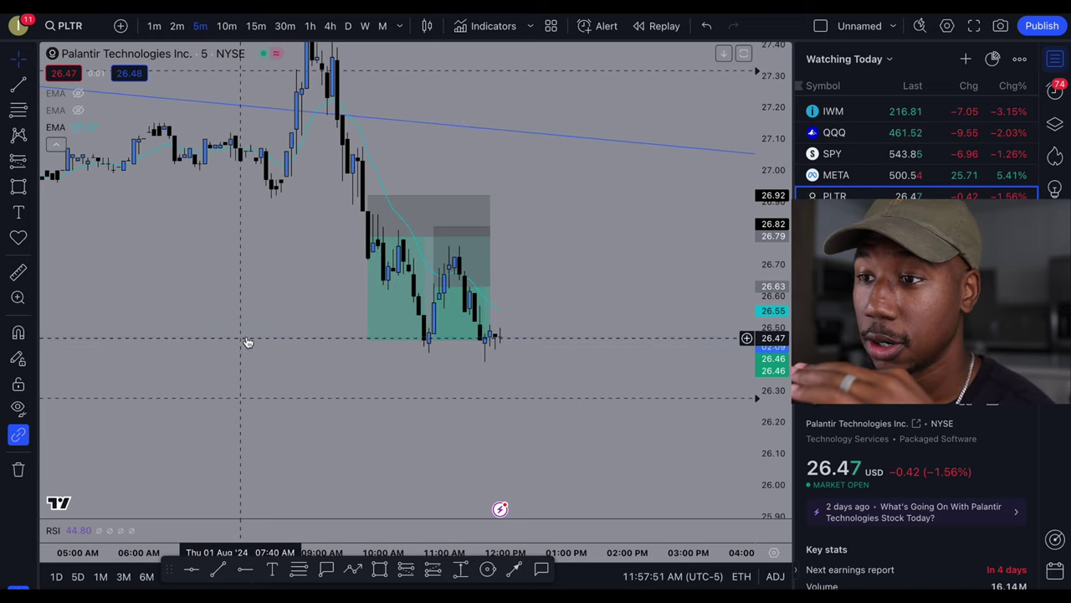
scroll(455, 403, down, 1)
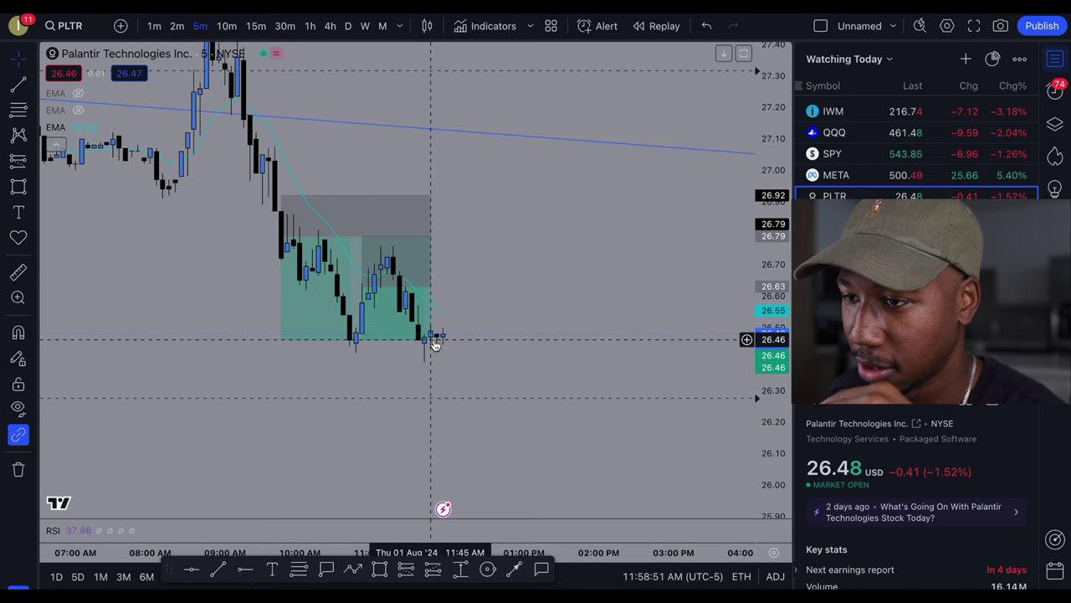
drag(438, 341, 335, 357)
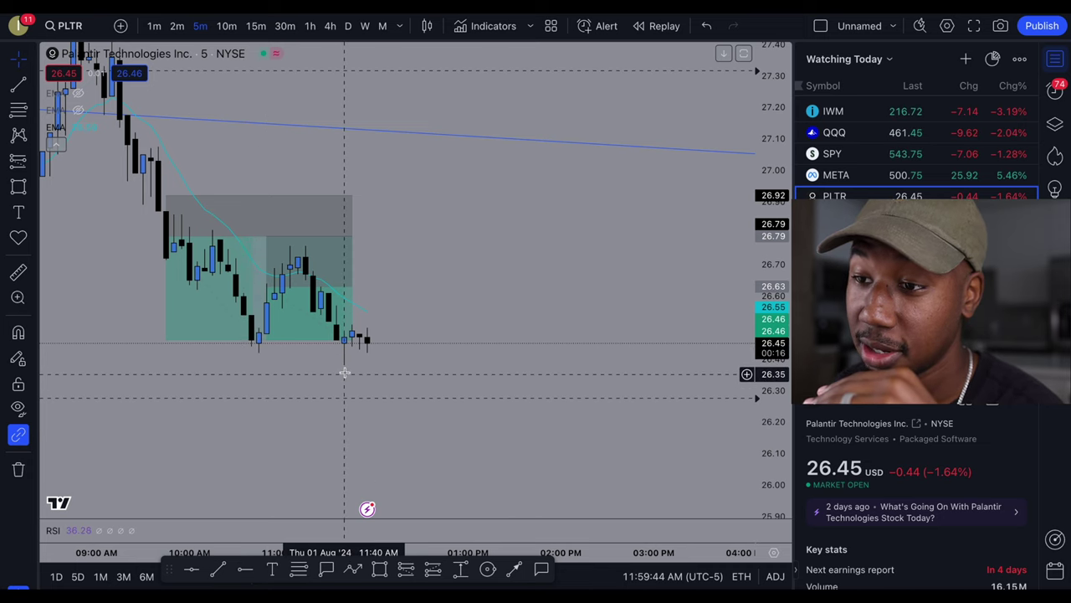
click(352, 335)
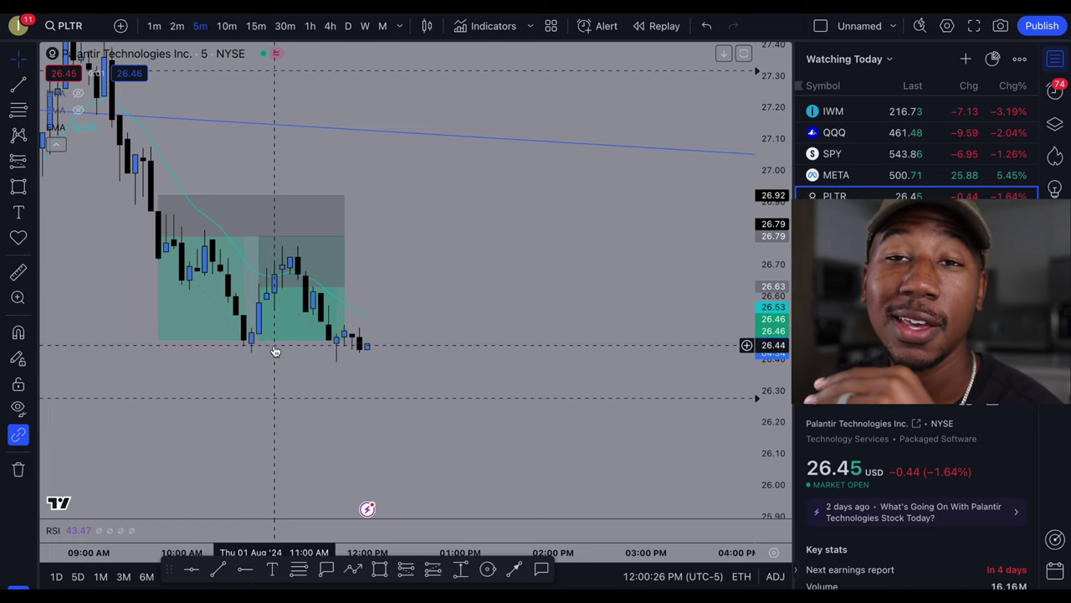
click(272, 345)
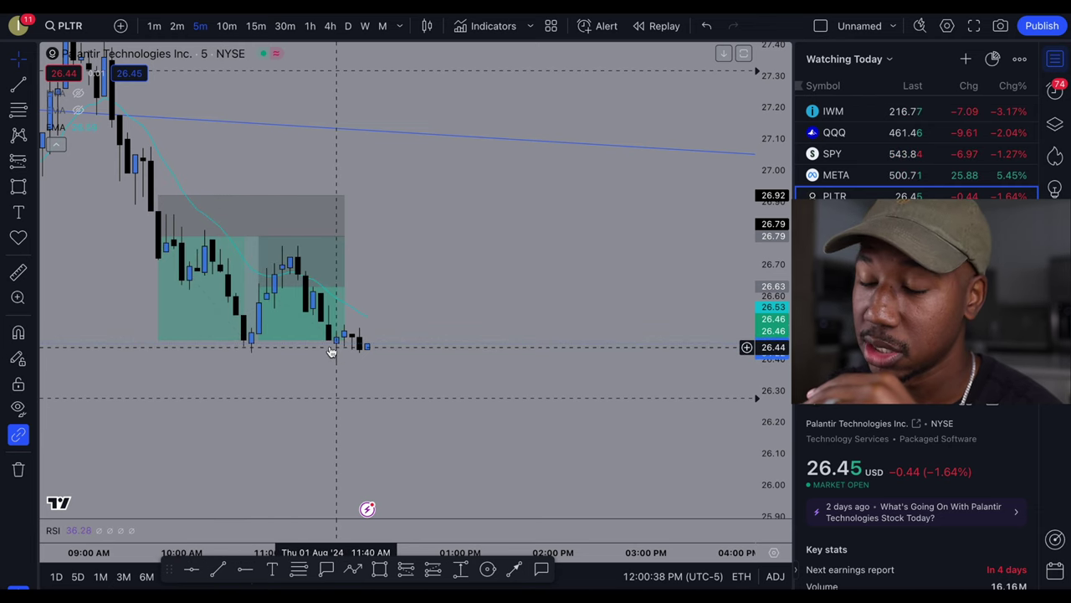
click(329, 350)
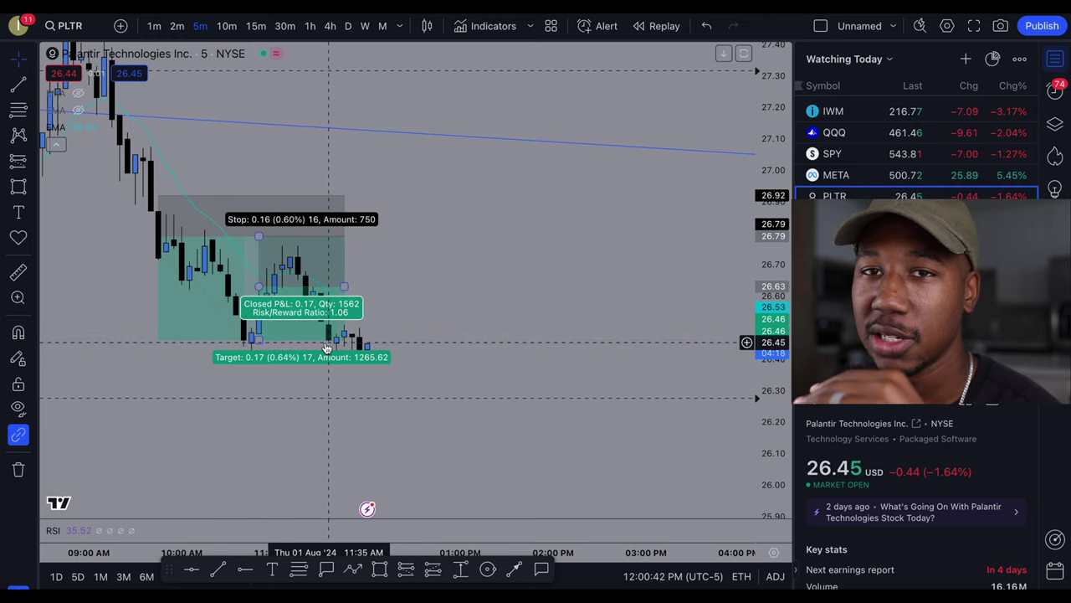
Step: Place two horizontal rays at 26.50 and 26.39, starting near the 11:35 AM candle, to bracket the recent consolidation range
scroll(327, 347, up, 3)
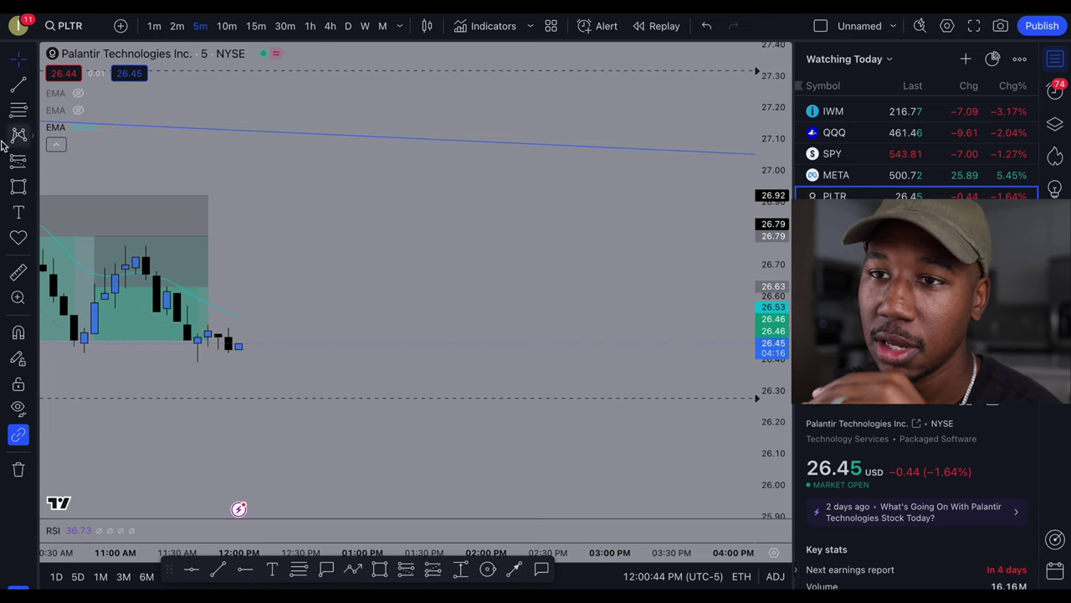
click(241, 573)
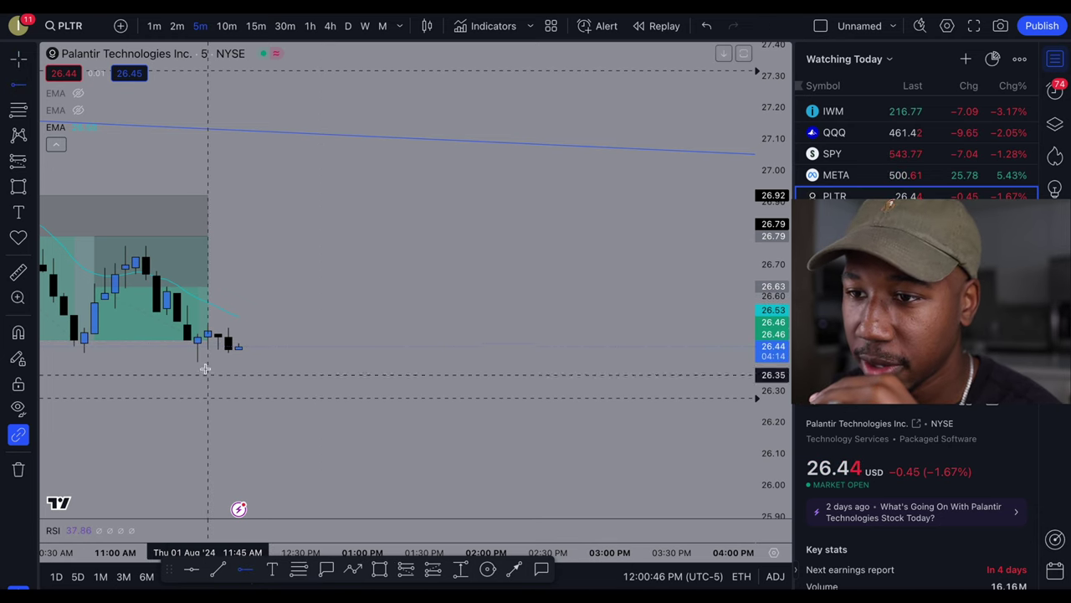
click(190, 326)
click(14, 89)
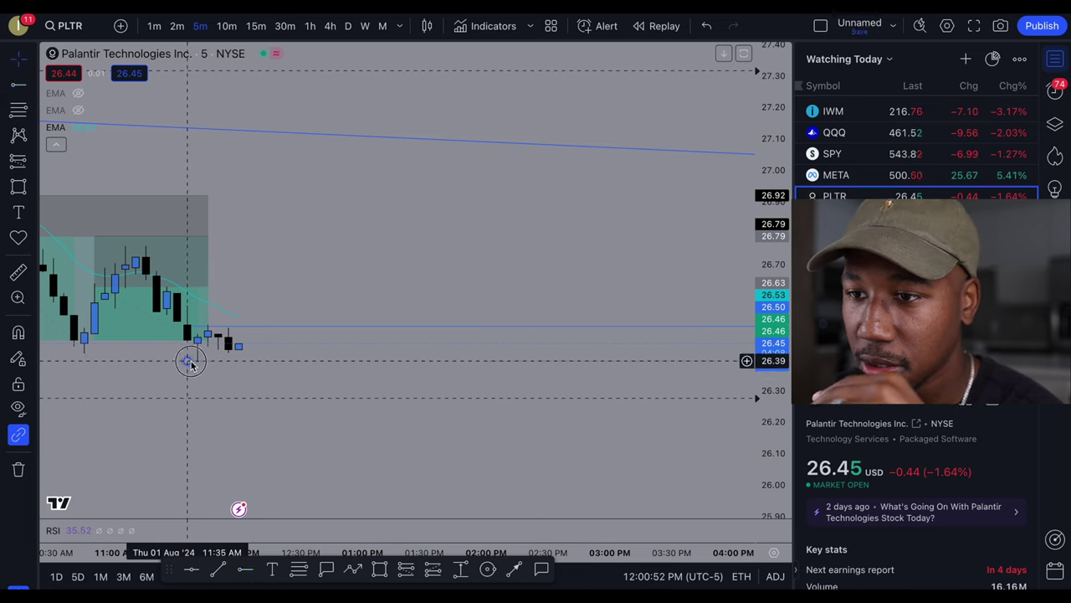
click(216, 360)
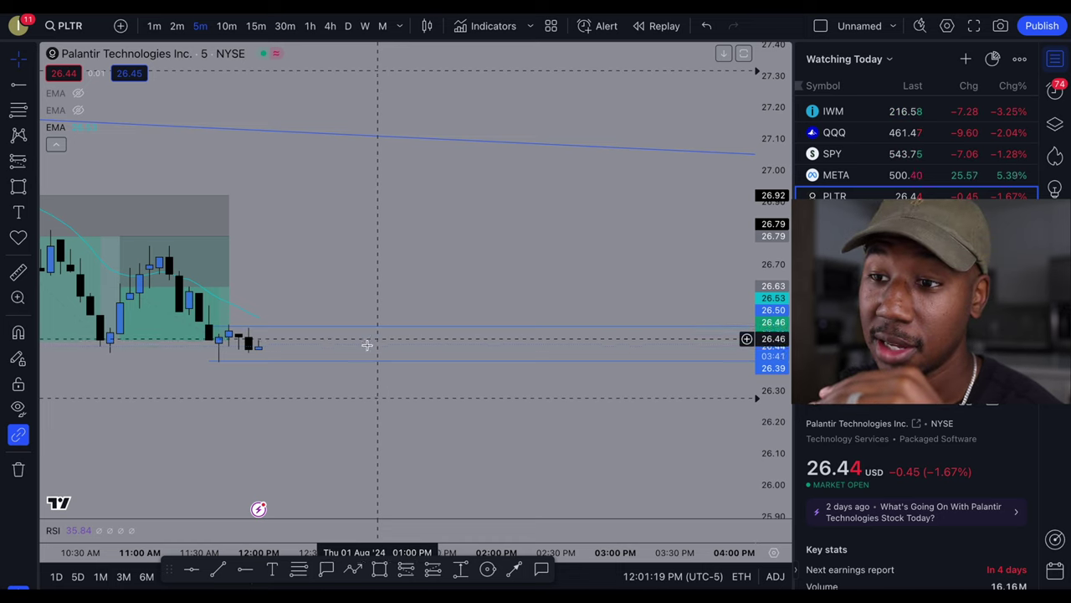
mouse_move(216, 342)
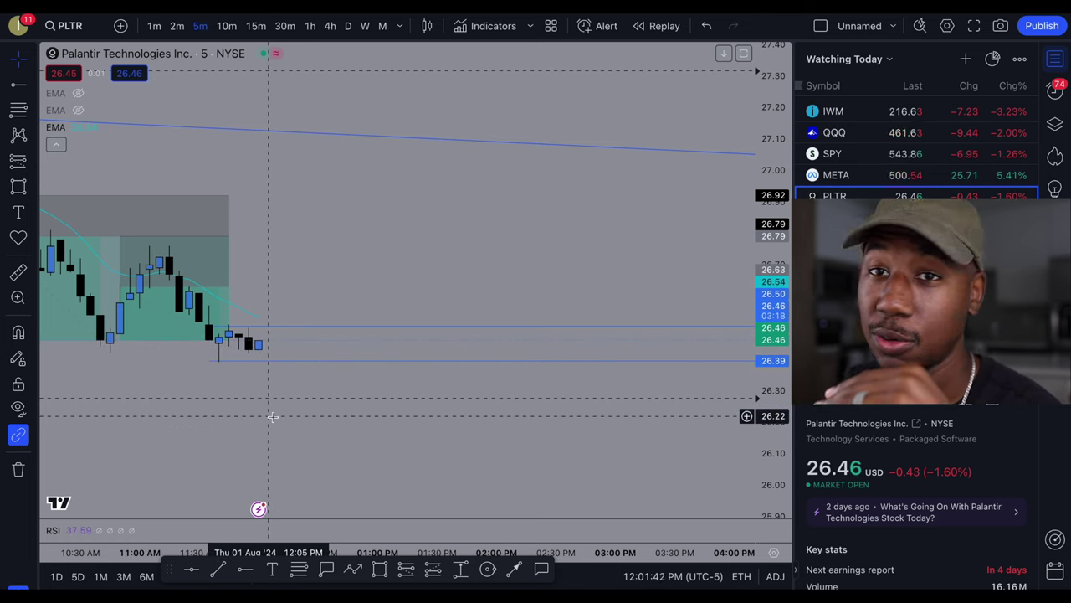
click(229, 345)
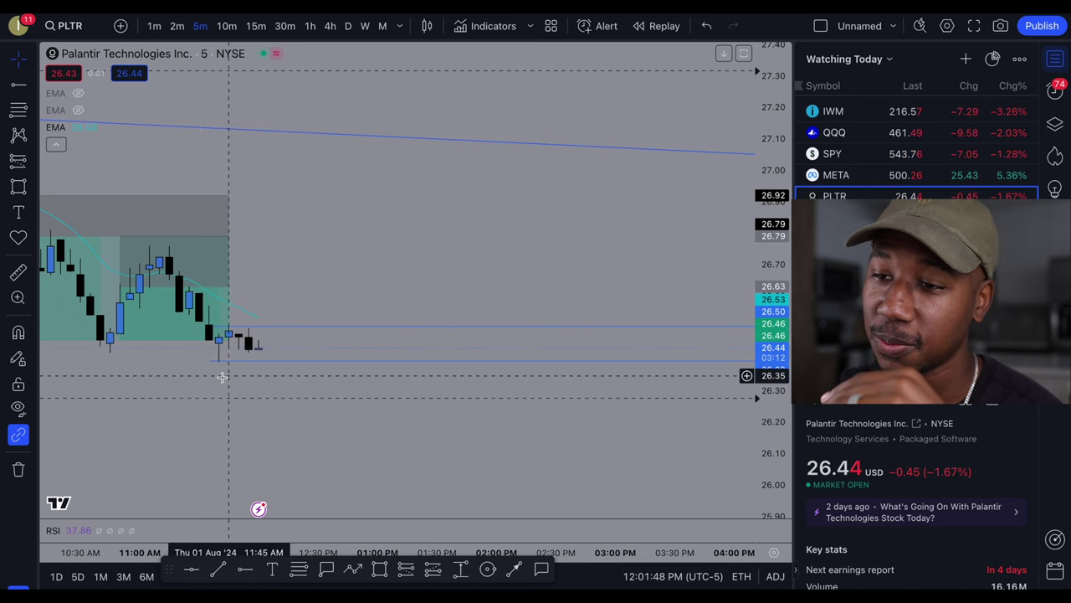
scroll(219, 381, up, 2)
scroll(219, 381, down, 3)
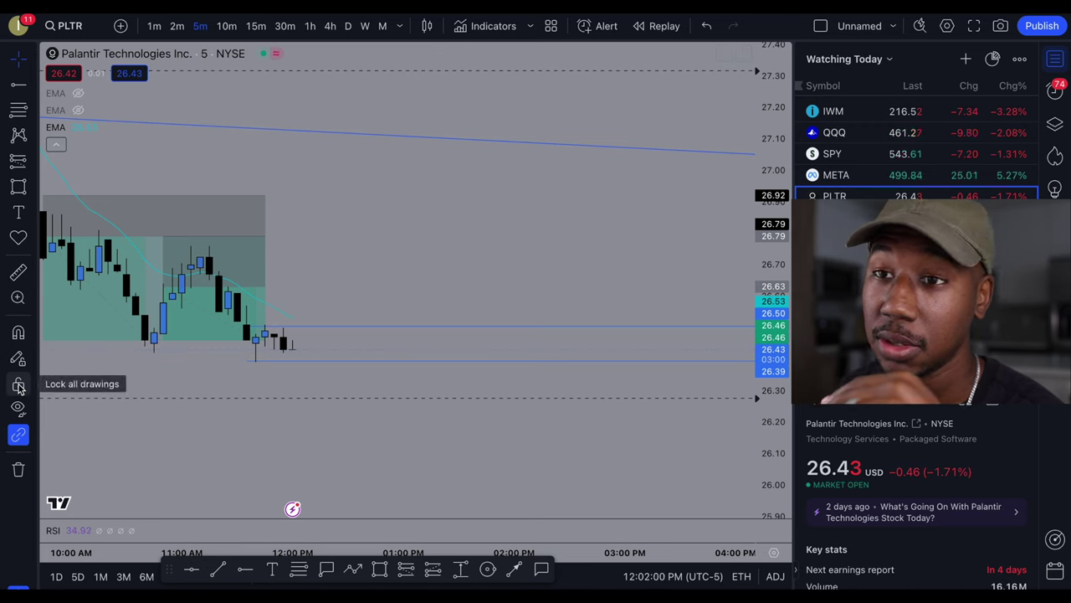
Step: Draw a path from the latest candle that zigzags between the two rays and ends in an upward arrow at about 26.98
mouse_move(126, 243)
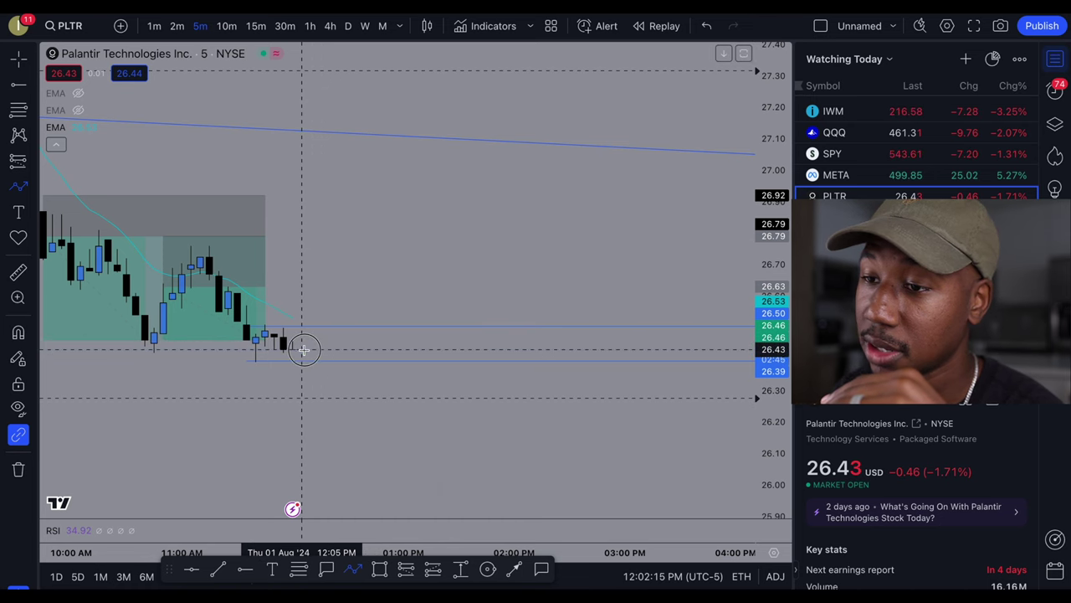
click(302, 348)
click(311, 326)
click(329, 358)
click(338, 333)
click(347, 361)
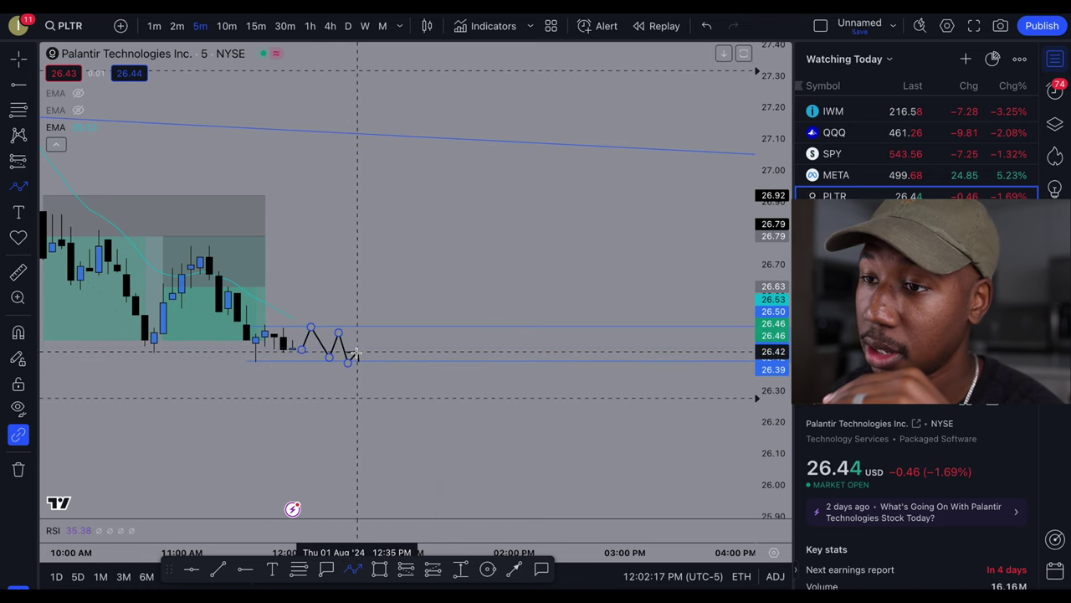
click(413, 176)
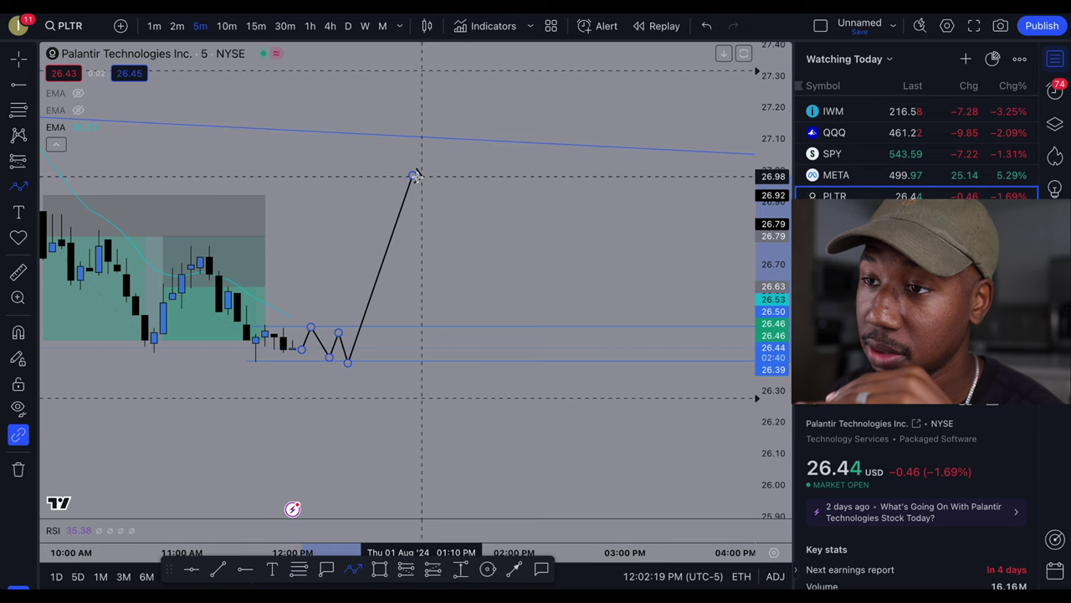
click(416, 177)
Step: Draw a second zigzag path from the latest candle that breaks below the lower ray and ends in a downward arrow at about 26.05
click(18, 189)
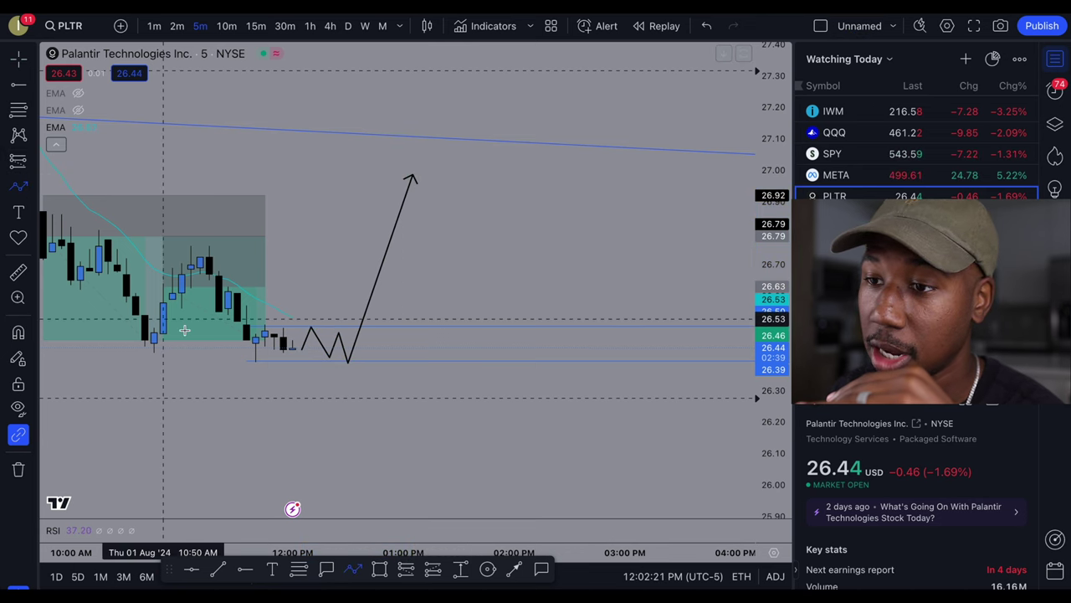
click(310, 321)
click(319, 348)
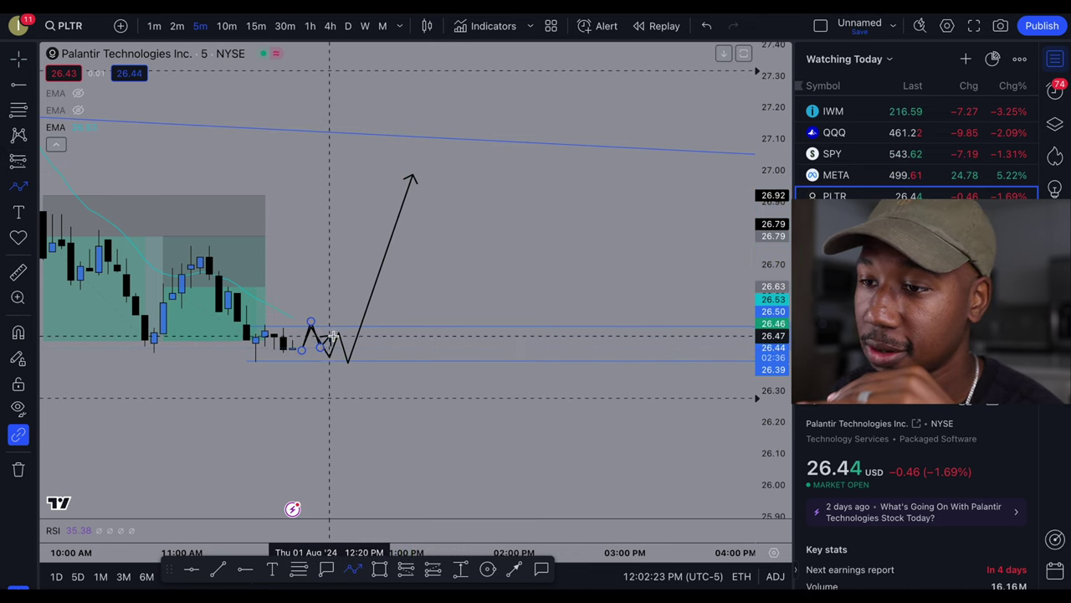
click(329, 336)
click(348, 350)
click(356, 353)
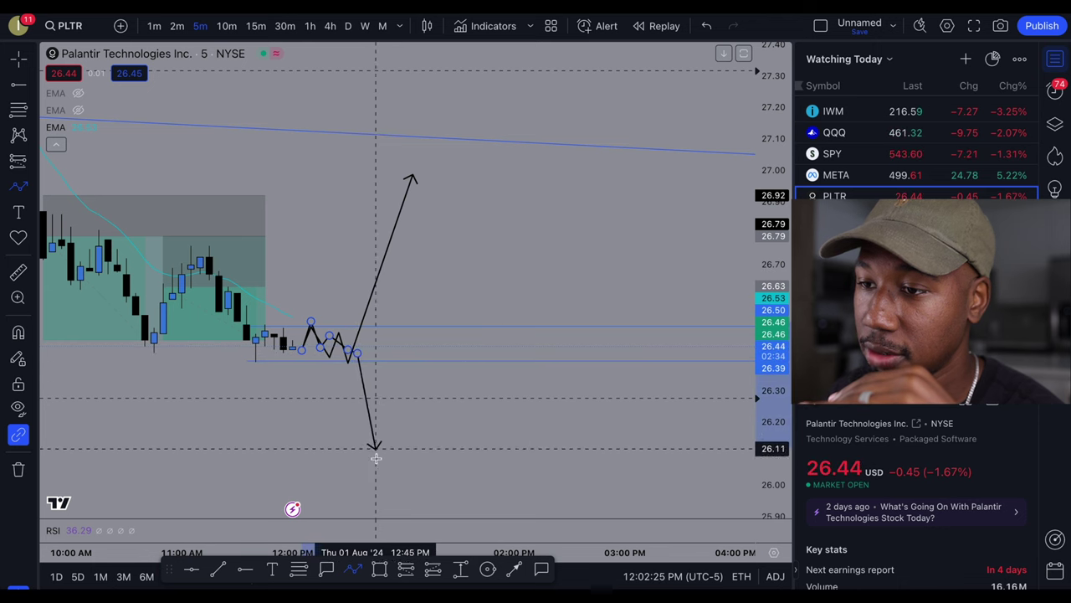
double_click(385, 471)
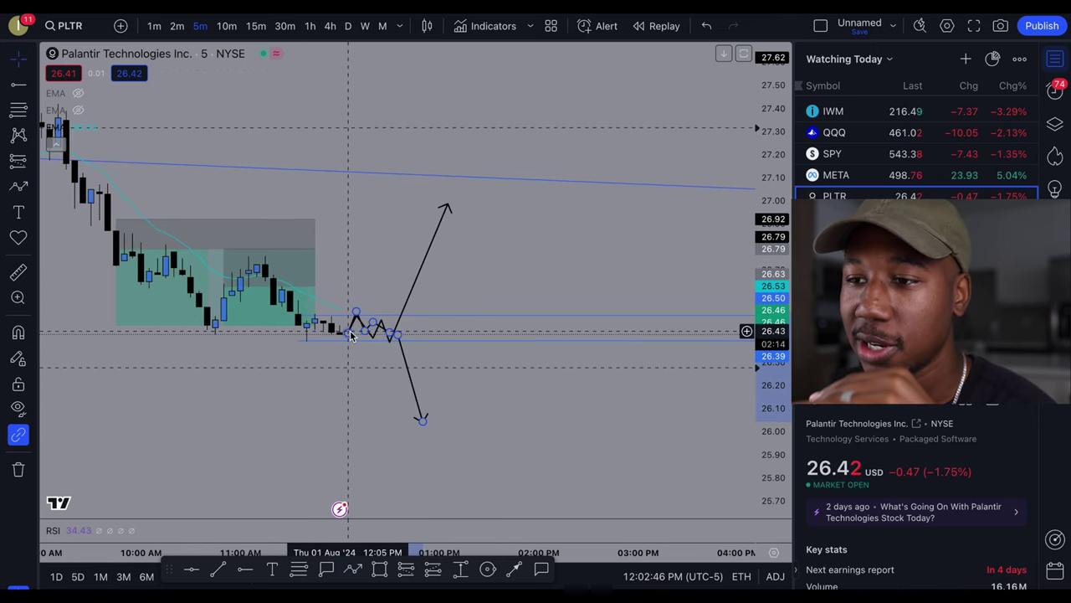